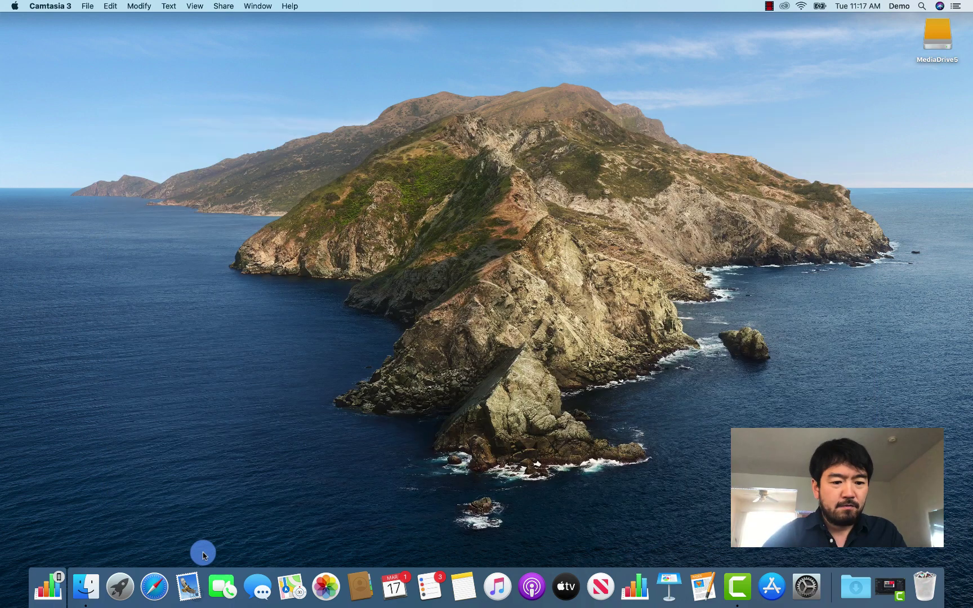
Launch Mail from the Dock and move its empty Inbox window into place
{"action": "left_click", "coordinate": [191, 587]}
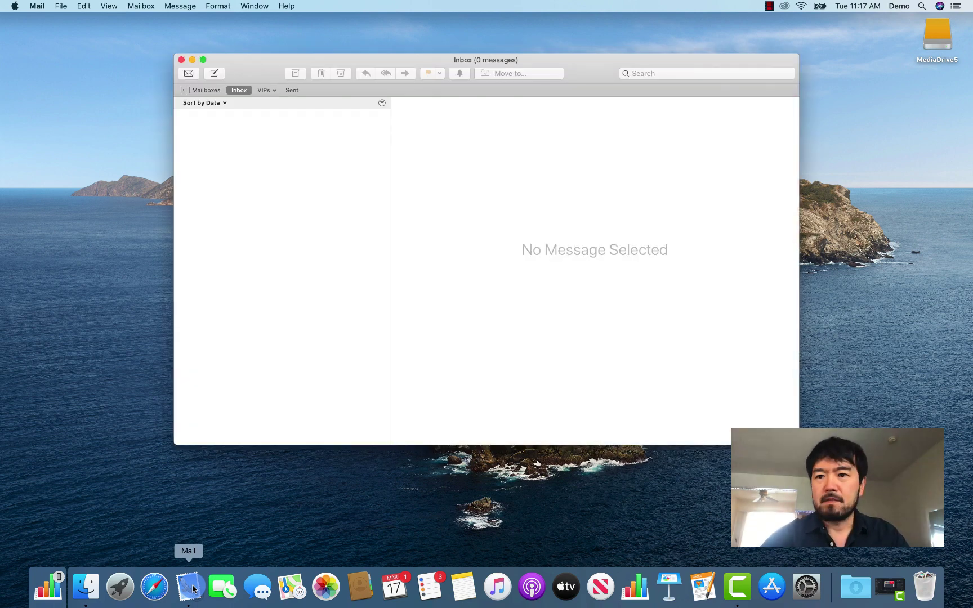
{"action": "left_click_drag", "start_coordinate": [590, 68], "coordinate": [589, 90]}
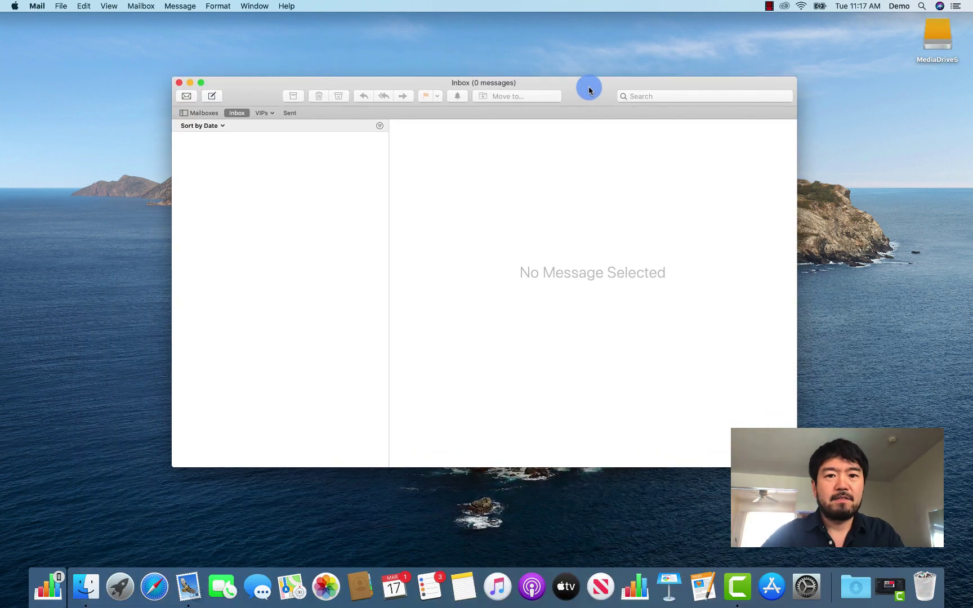
{"action": "left_click_drag", "start_coordinate": [257, 83], "coordinate": [250, 72]}
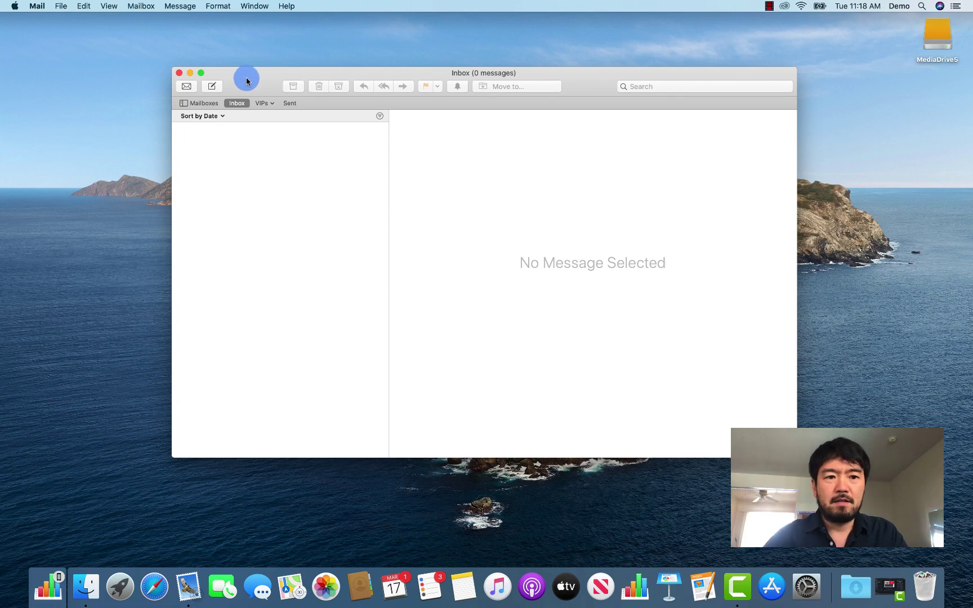
{"action": "left_click_drag", "start_coordinate": [246, 80], "coordinate": [238, 79]}
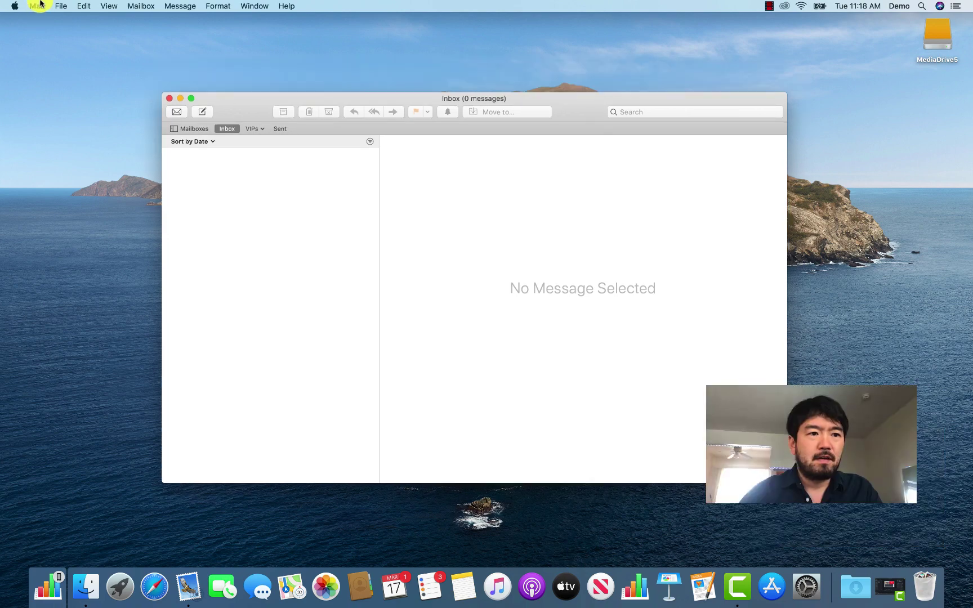
Start Mail > Add Account and pick Other Mail Account as the provider instead of Google
{"action": "left_click", "coordinate": [36, 7]}
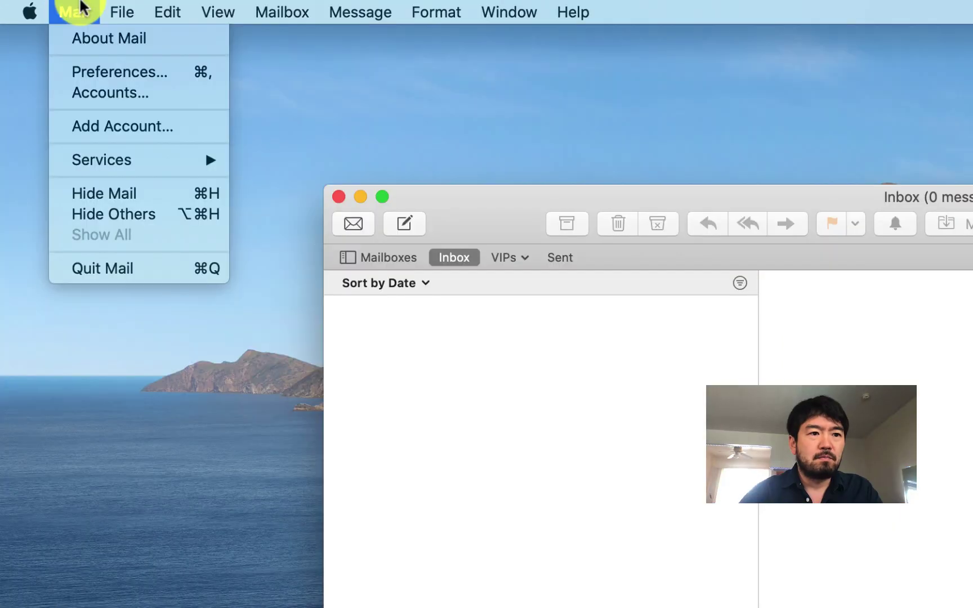
{"action": "left_click", "coordinate": [84, 125]}
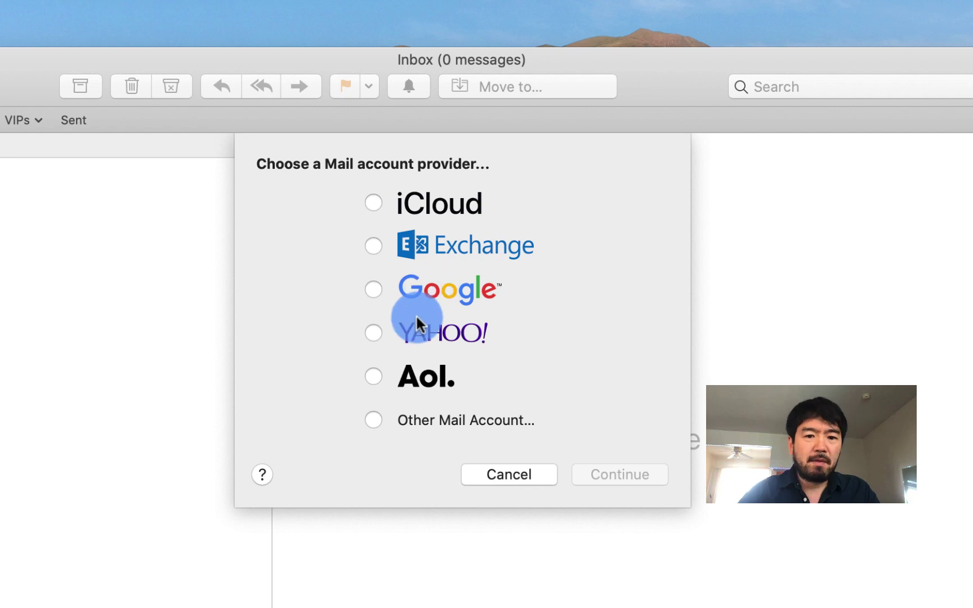
{"action": "left_click", "coordinate": [374, 289]}
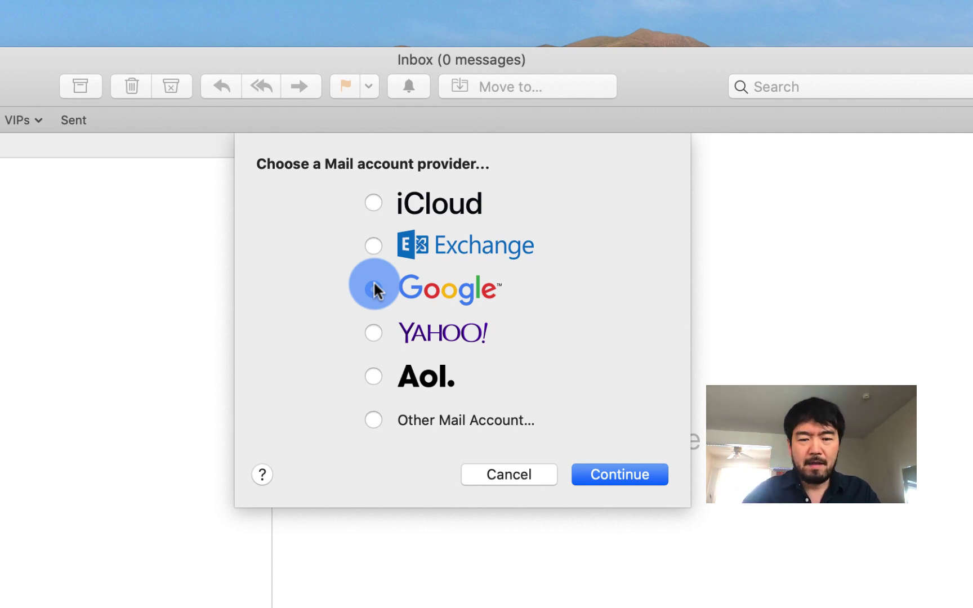
{"action": "left_click", "coordinate": [373, 420]}
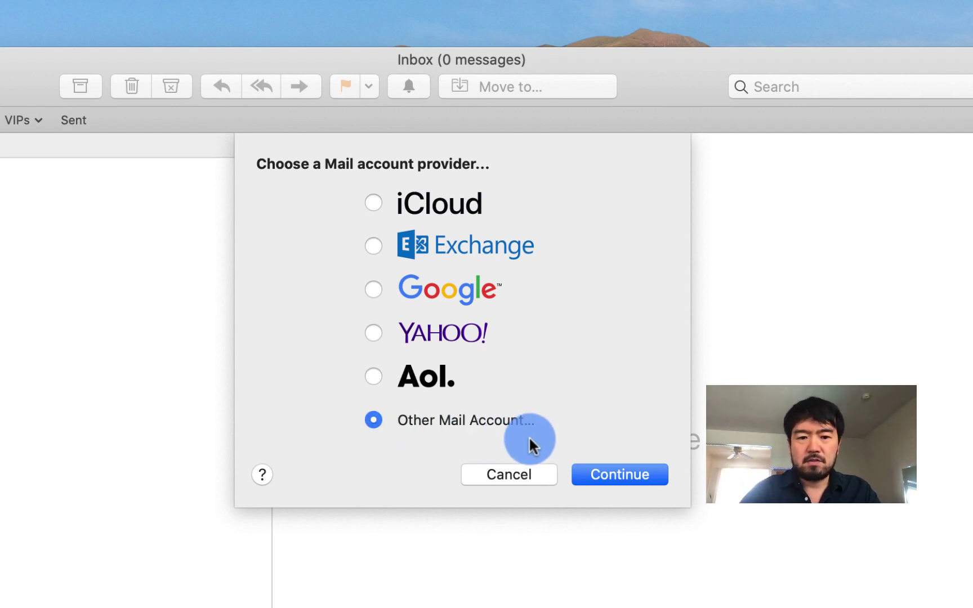
Continue to the account form, enter the email address and password, and attempt Sign In
{"action": "left_click", "coordinate": [617, 480]}
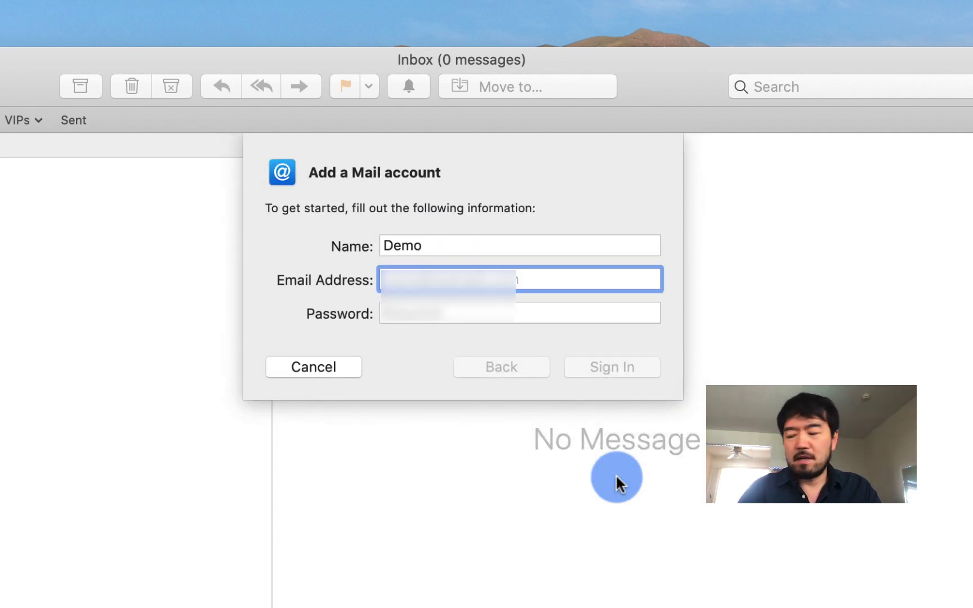
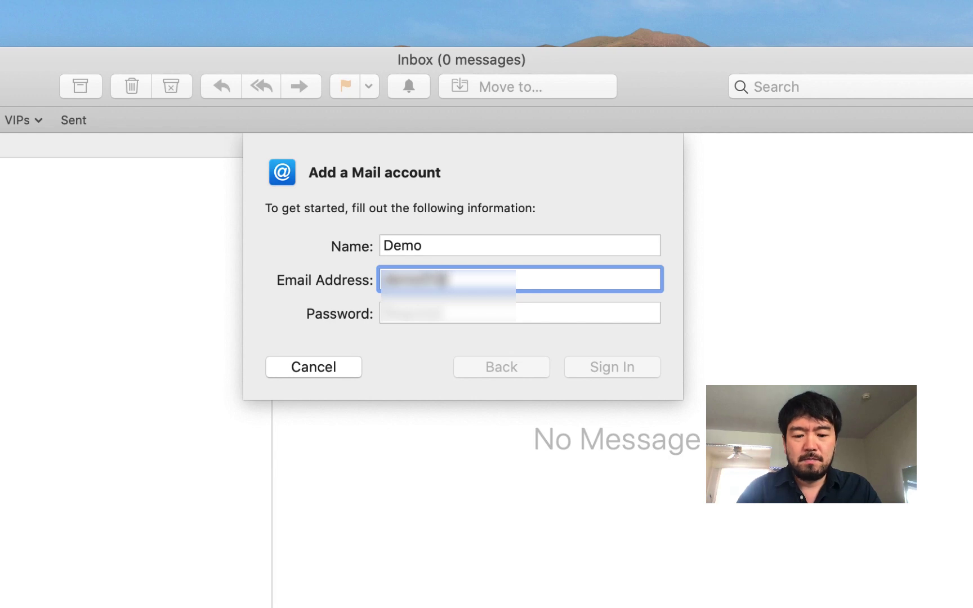
{"action": "key", "text": "Tab"}
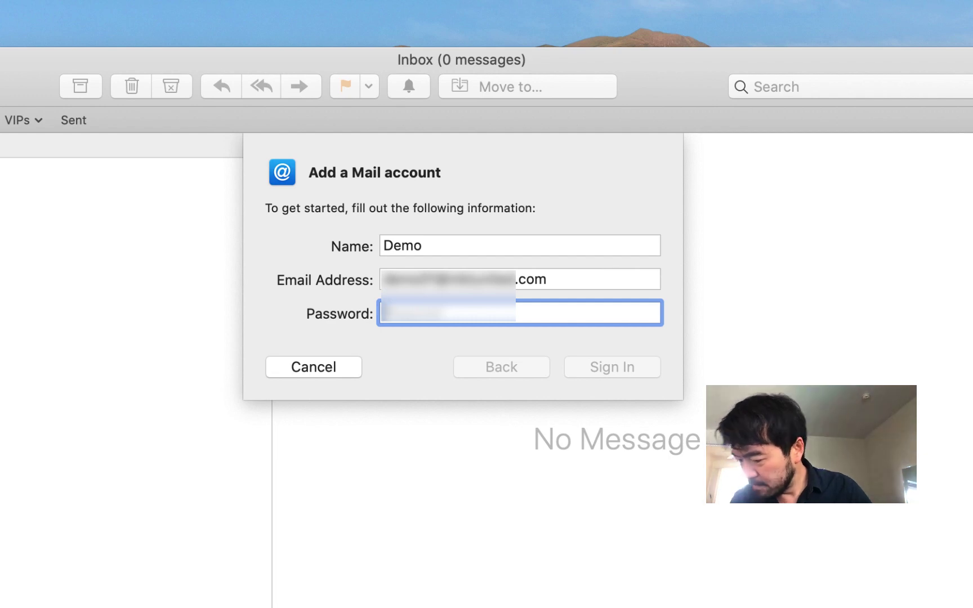
{"action": "type", "text": "••••••••••"}
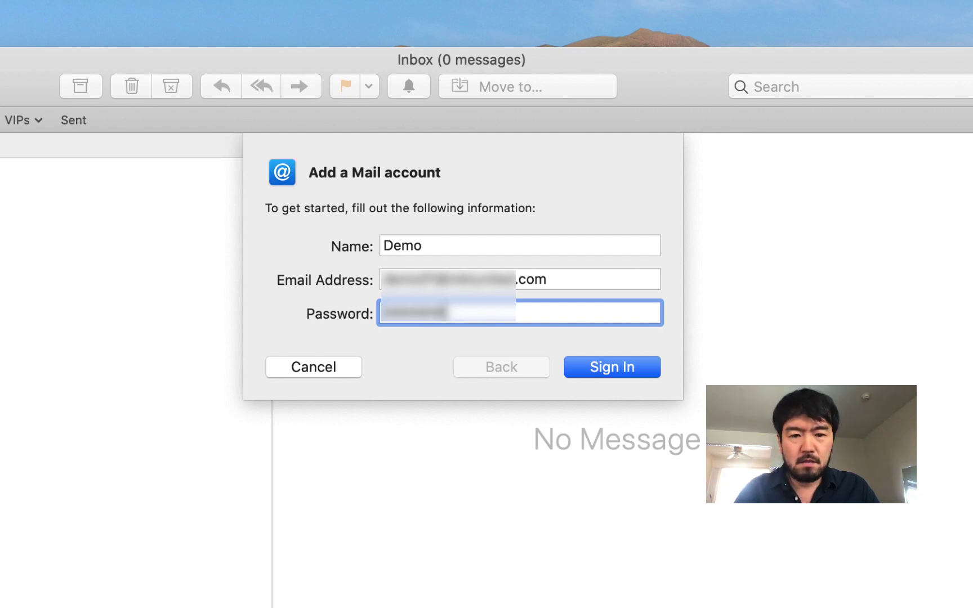
{"action": "key", "text": "BackSpace"}
{"action": "key", "text": "BackSpace"}
{"action": "key", "text": "BackSpace"}
{"action": "key", "text": "BackSpace"}
{"action": "key", "text": "BackSpace"}
{"action": "key", "text": "BackSpace"}
{"action": "key", "text": "BackSpace"}
{"action": "key", "text": "BackSpace"}
{"action": "key", "text": "BackSpace"}
{"action": "key", "text": "BackSpace"}
{"action": "type", "text": "•••••••"}
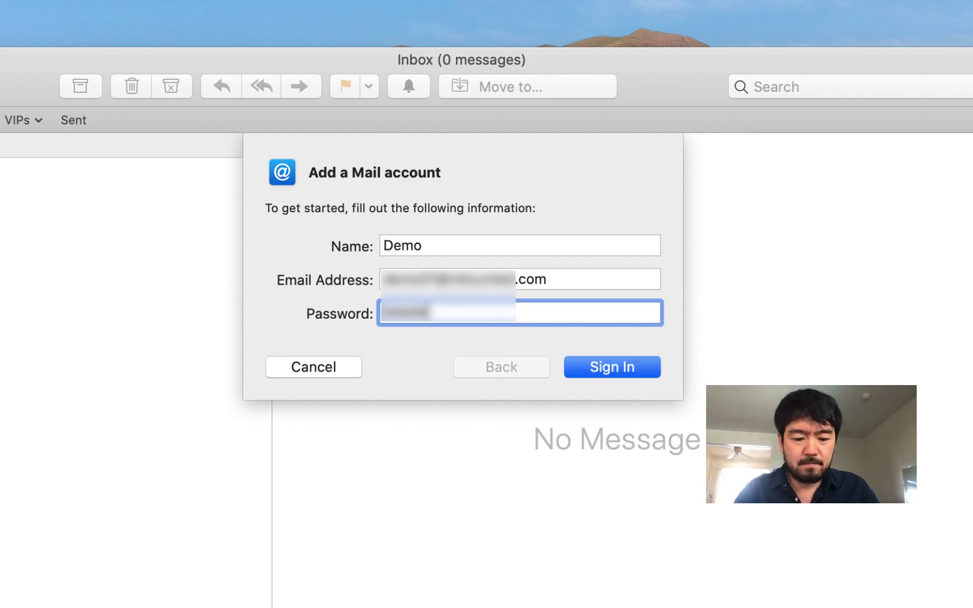
{"action": "type", "text": "•••••••"}
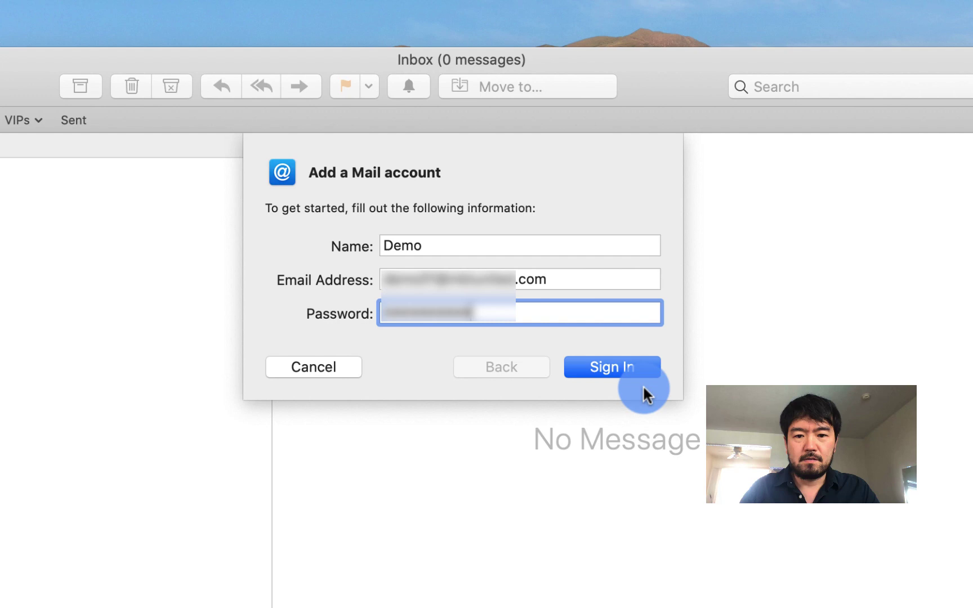
{"action": "left_click", "coordinate": [623, 367]}
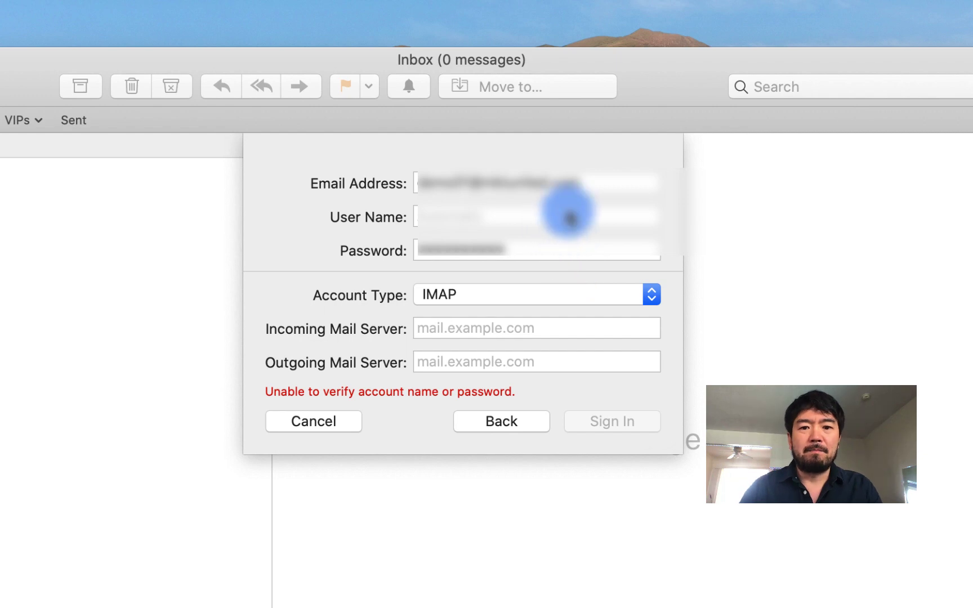
Replace the User Name field's contents with the account's full email address
{"action": "left_click", "coordinate": [575, 214]}
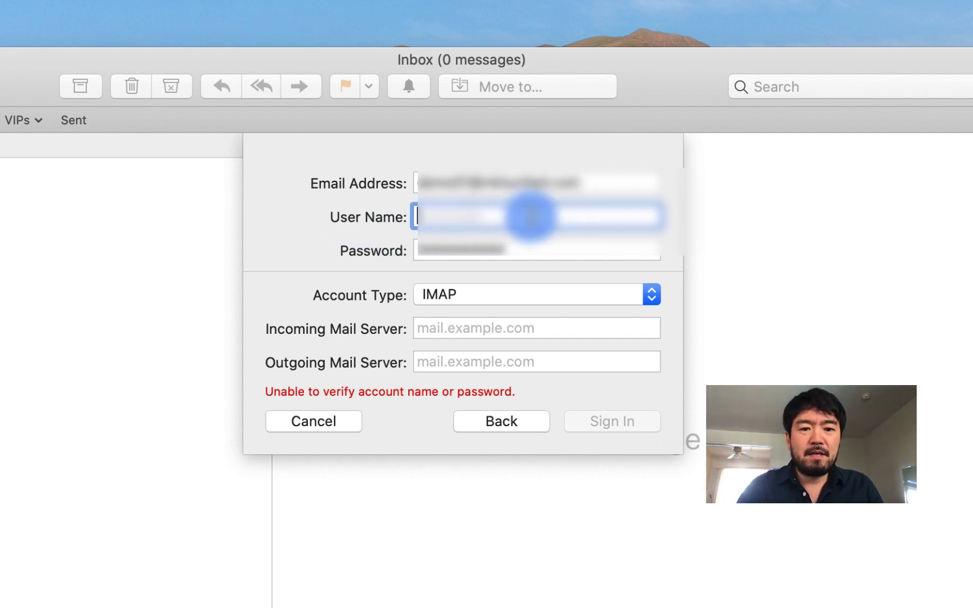
{"action": "key", "text": "BackSpace"}
{"action": "key", "text": "BackSpace"}
{"action": "key", "text": "BackSpace"}
{"action": "key", "text": "BackSpace"}
{"action": "key", "text": "BackSpace"}
{"action": "key", "text": "BackSpace"}
{"action": "key", "text": "BackSpace"}
{"action": "key", "text": "BackSpace"}
{"action": "key", "text": "BackSpace"}
{"action": "key", "text": "BackSpace"}
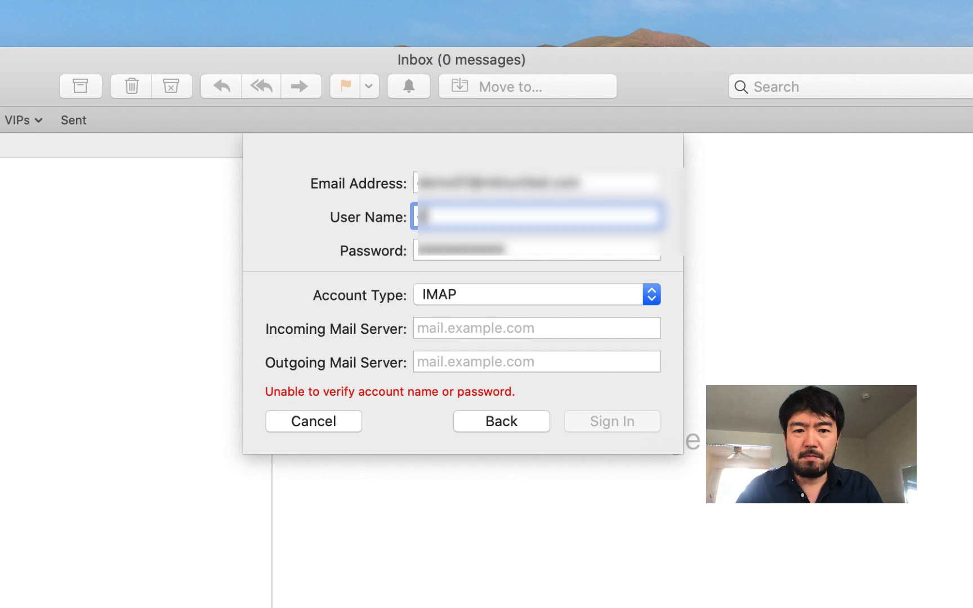
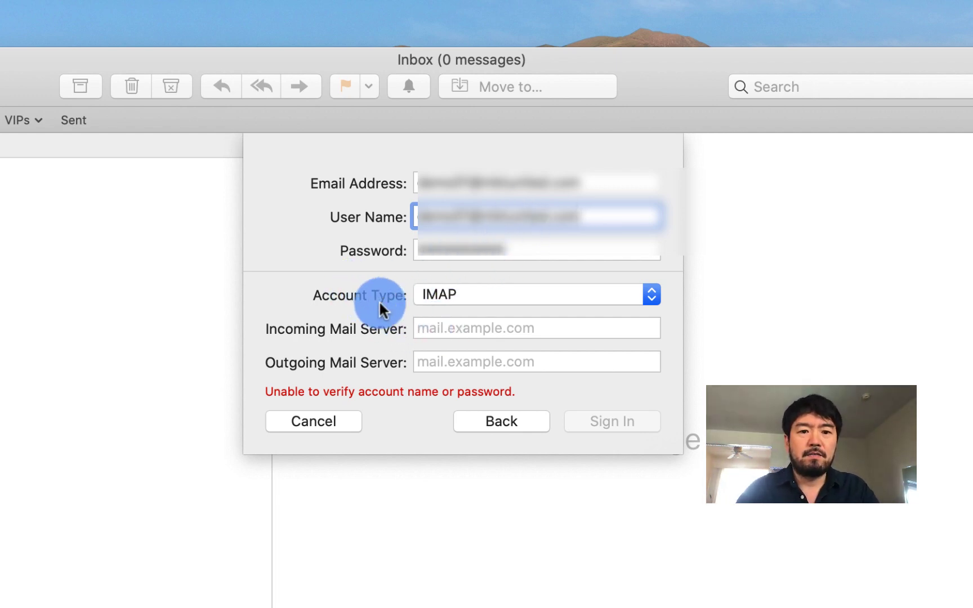
{"action": "left_click", "coordinate": [493, 291]}
{"action": "left_click", "coordinate": [425, 301]}
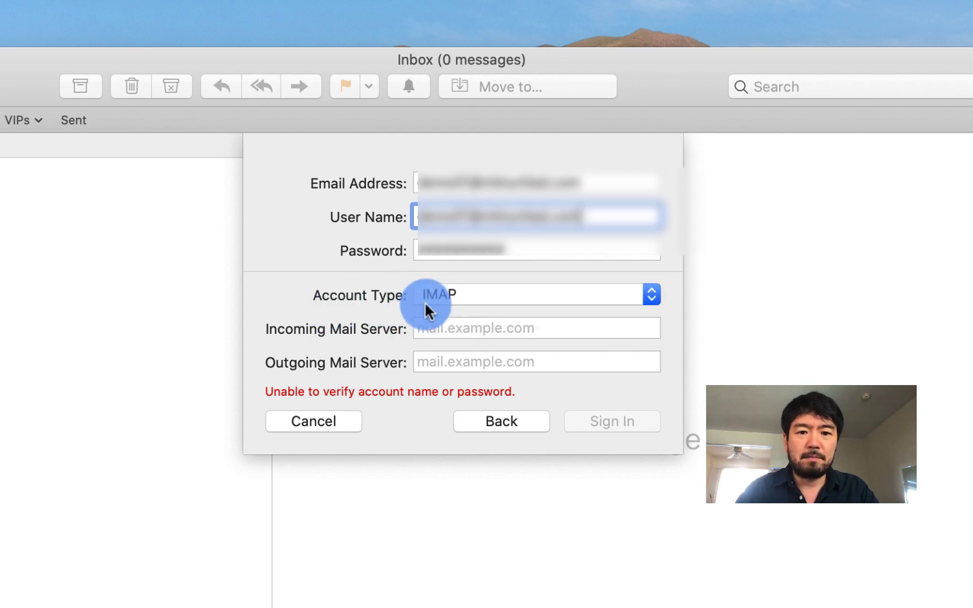
{"action": "left_click", "coordinate": [461, 295]}
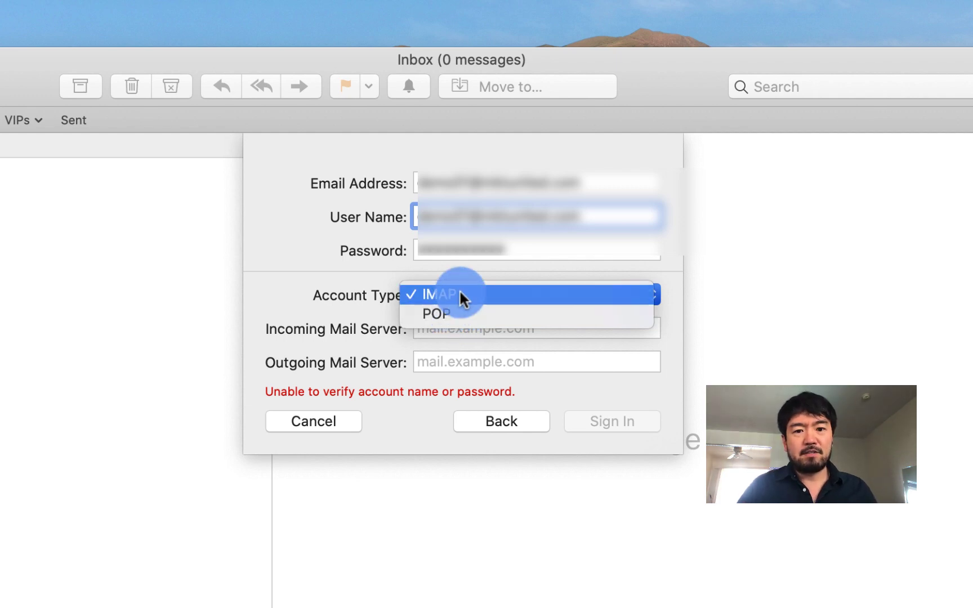
{"action": "left_click", "coordinate": [459, 289]}
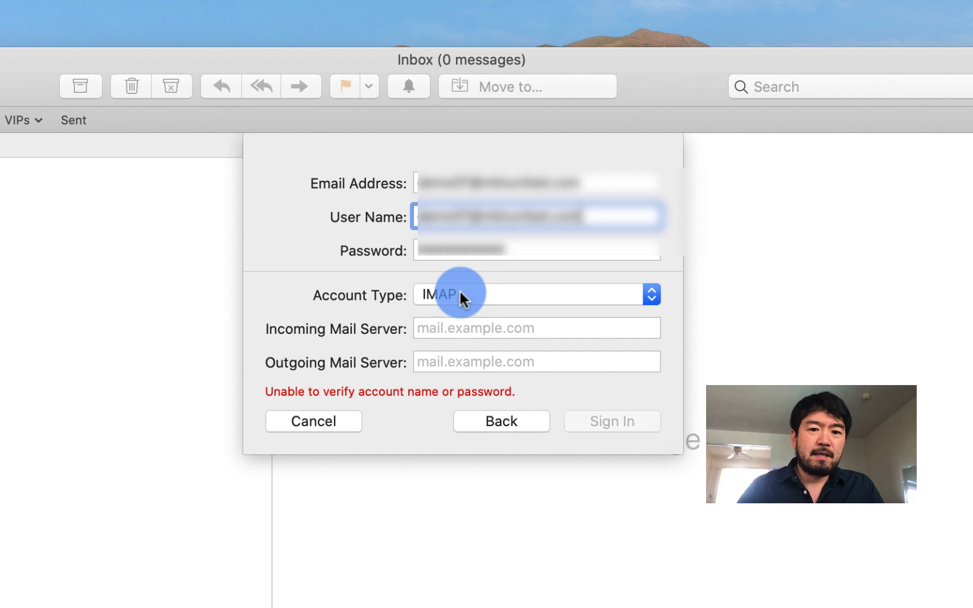
{"action": "left_click", "coordinate": [449, 330]}
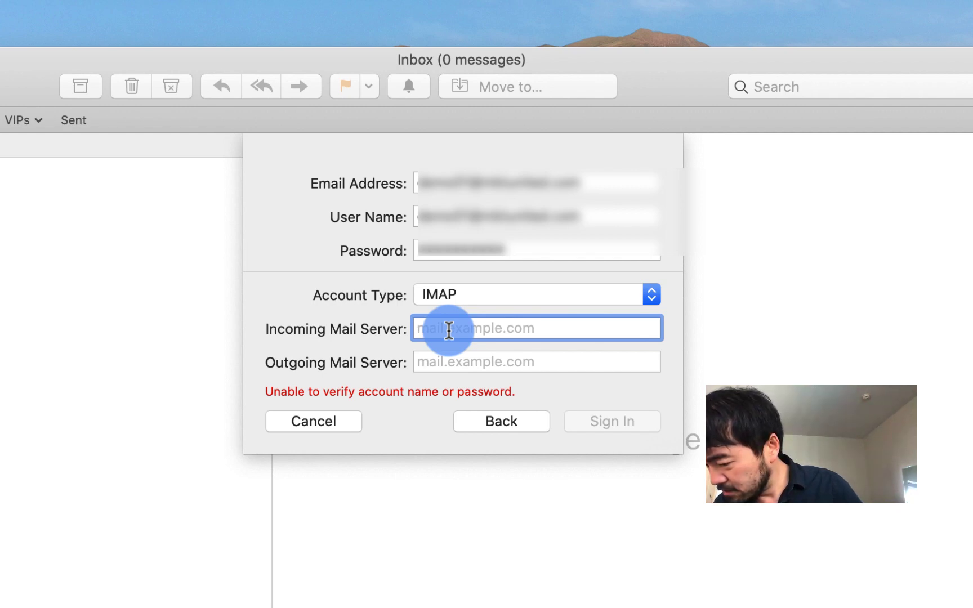
Enter mail.mktunited.com as both the incoming and outgoing server, then sign in
{"action": "type", "text": "mail.mktuit"}
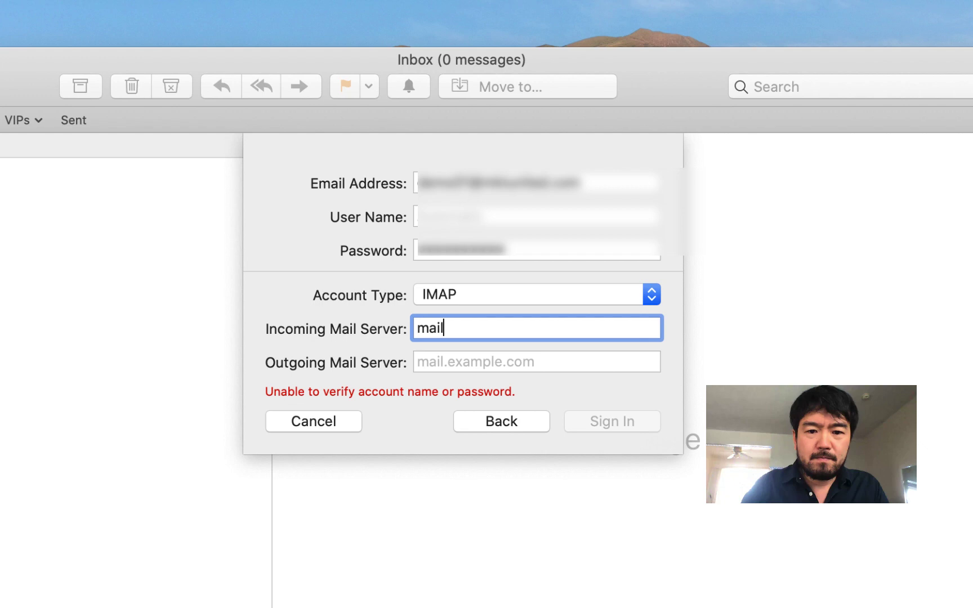
{"action": "key", "text": "BackSpace"}
{"action": "key", "text": "BackSpace"}
{"action": "key", "text": "BackSpace"}
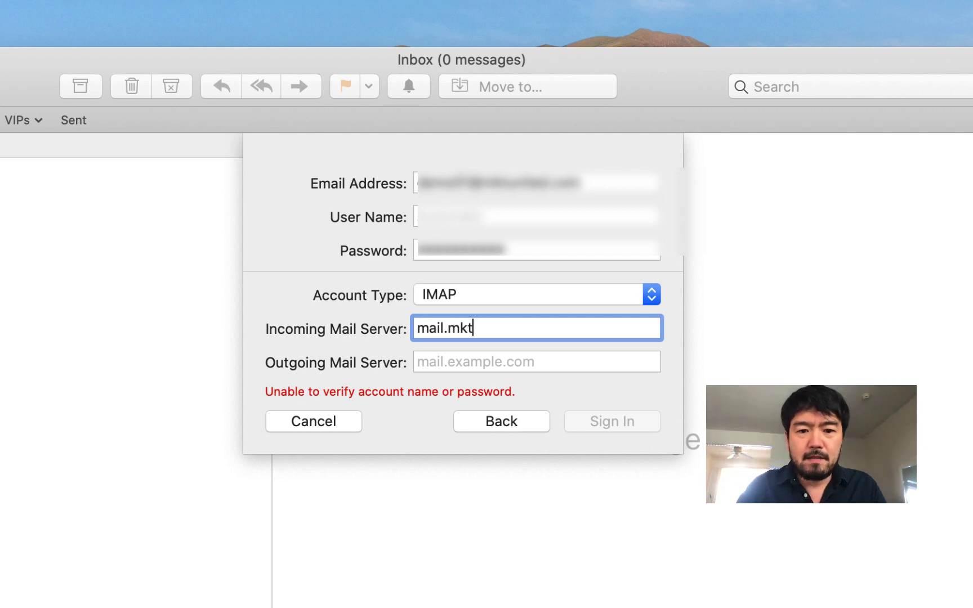
{"action": "type", "text": "united.com"}
{"action": "key", "text": "Tab"}
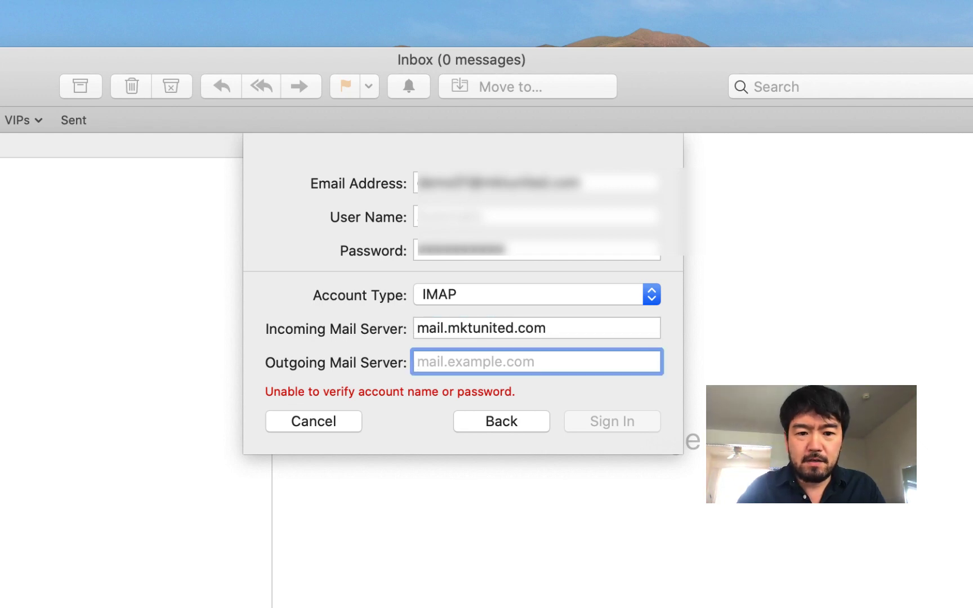
{"action": "type", "text": "mail."}
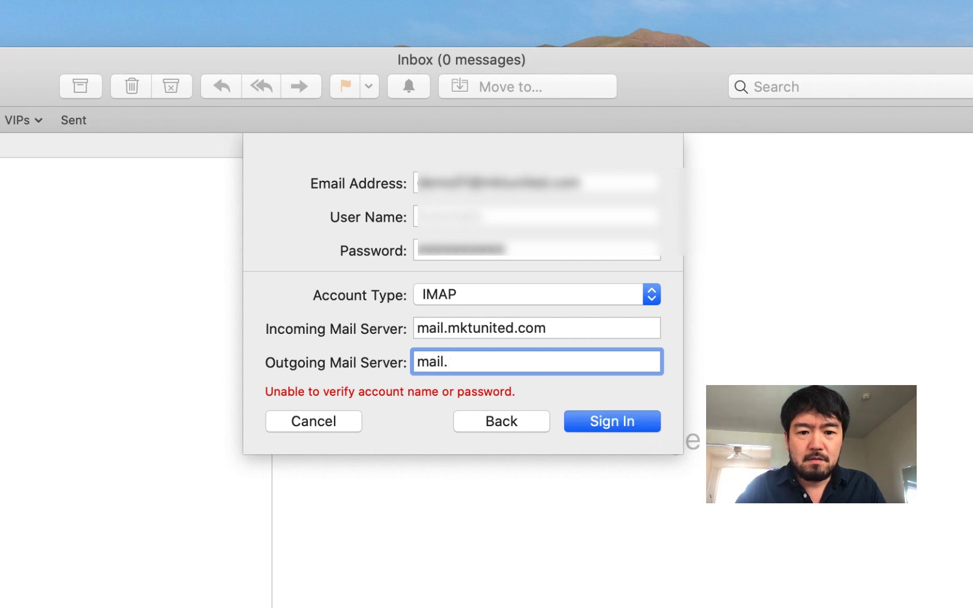
{"action": "type", "text": "mktunited.com"}
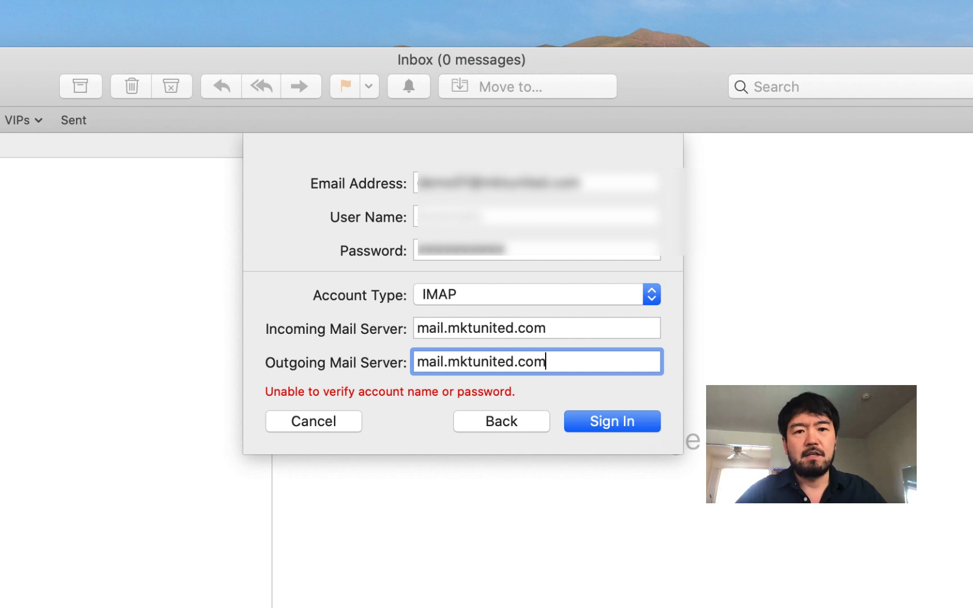
{"action": "left_click", "coordinate": [620, 416]}
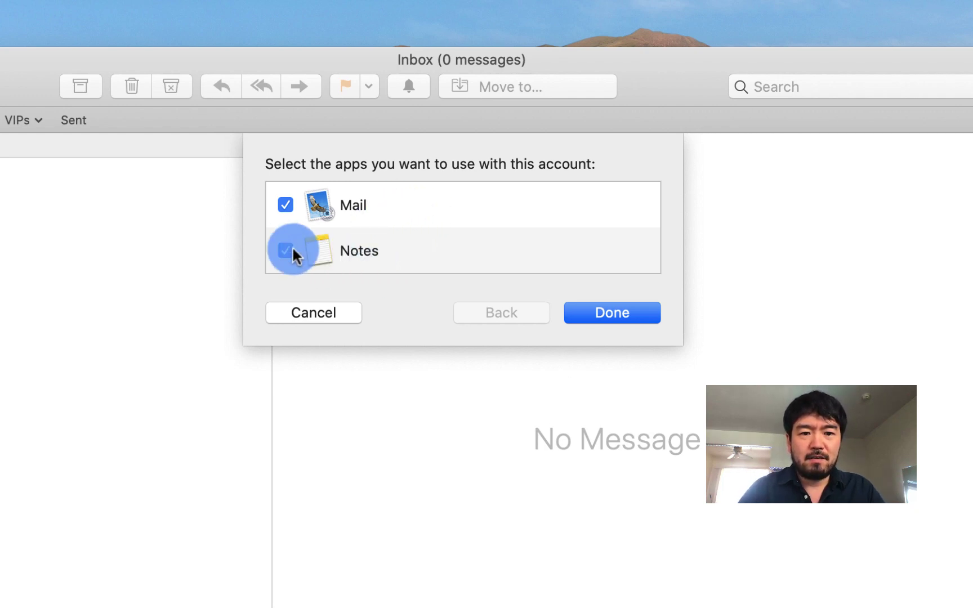
Untick Notes so the account is used with Mail only, and finish with Done
{"action": "left_click", "coordinate": [289, 189]}
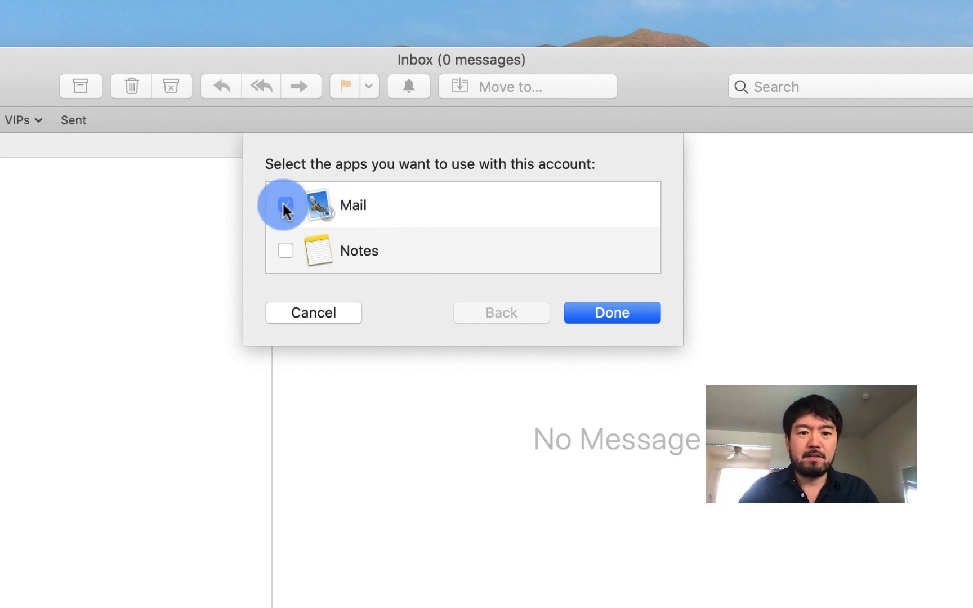
{"action": "left_click", "coordinate": [619, 314]}
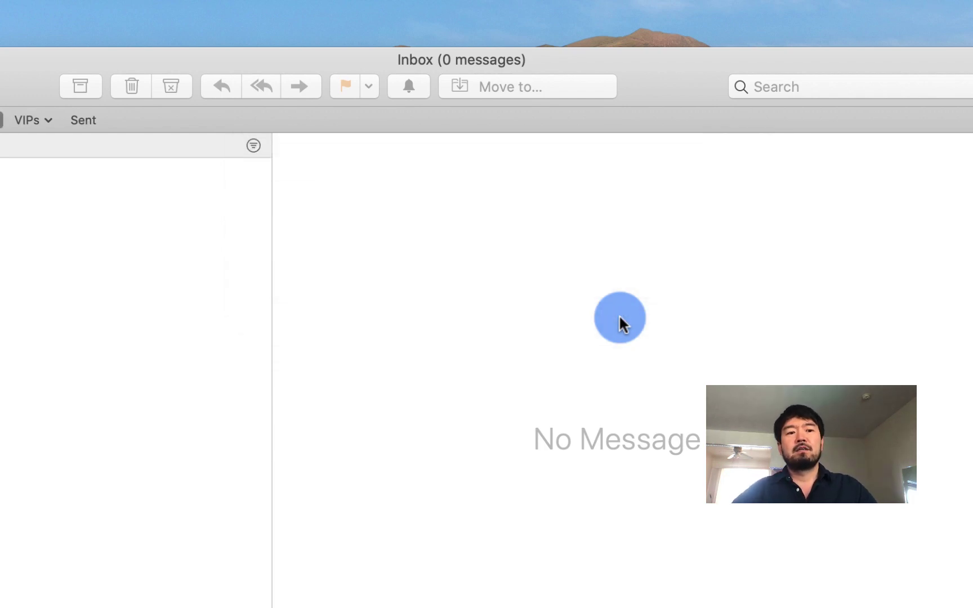